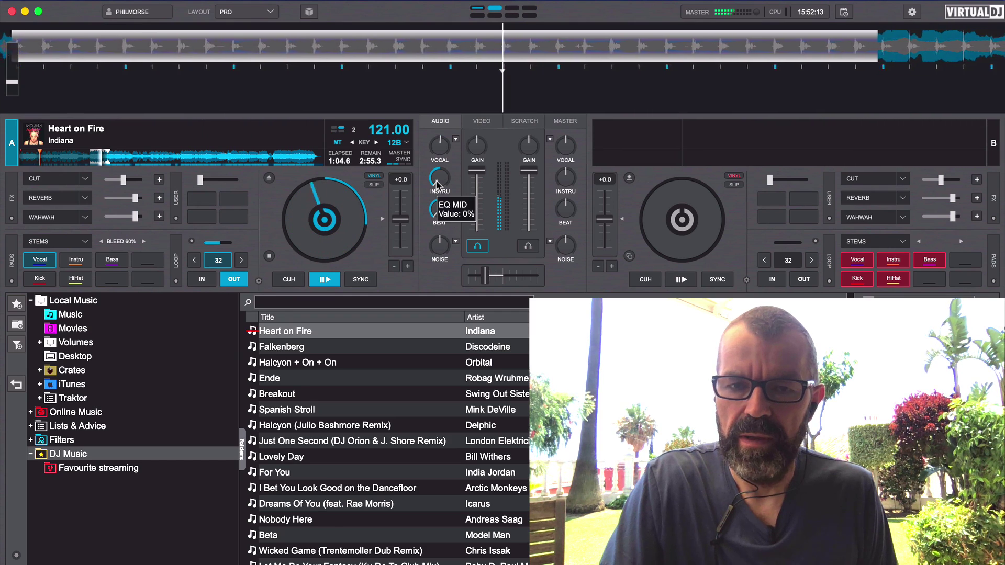
- Reset the Instru and Beat EQ of deck A to their default levels and pause the deck
double_click(437, 183)
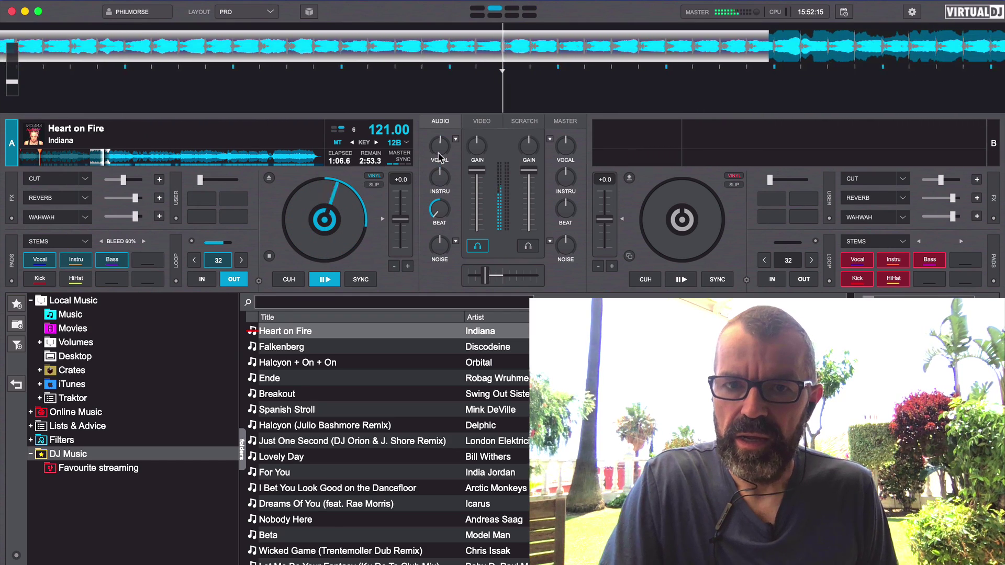
double_click(436, 211)
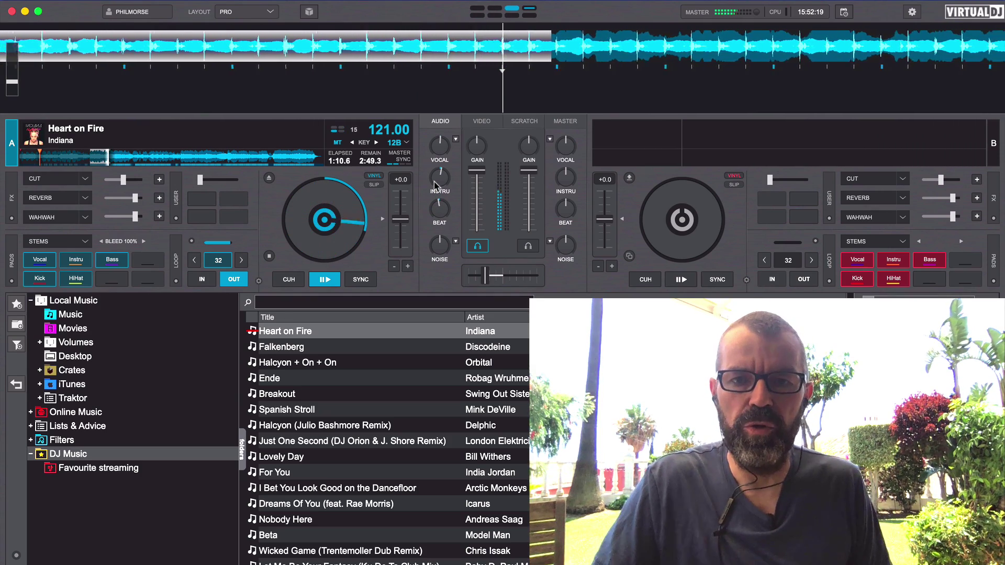
click(324, 279)
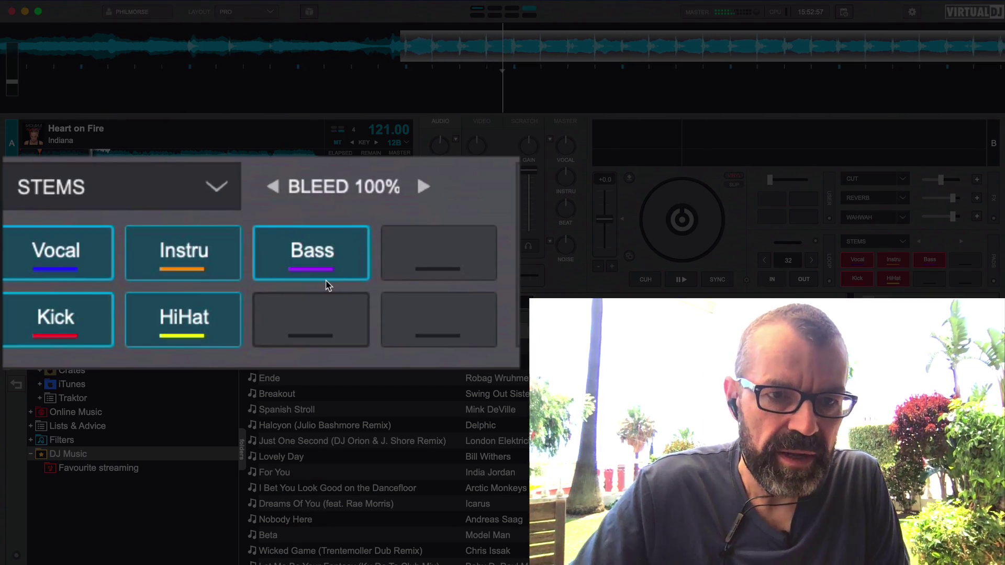
- Toggle deck A's Vocal stem off and back on, and isolate it by muting Instru, Bass, HiHat and Kick
click(68, 261)
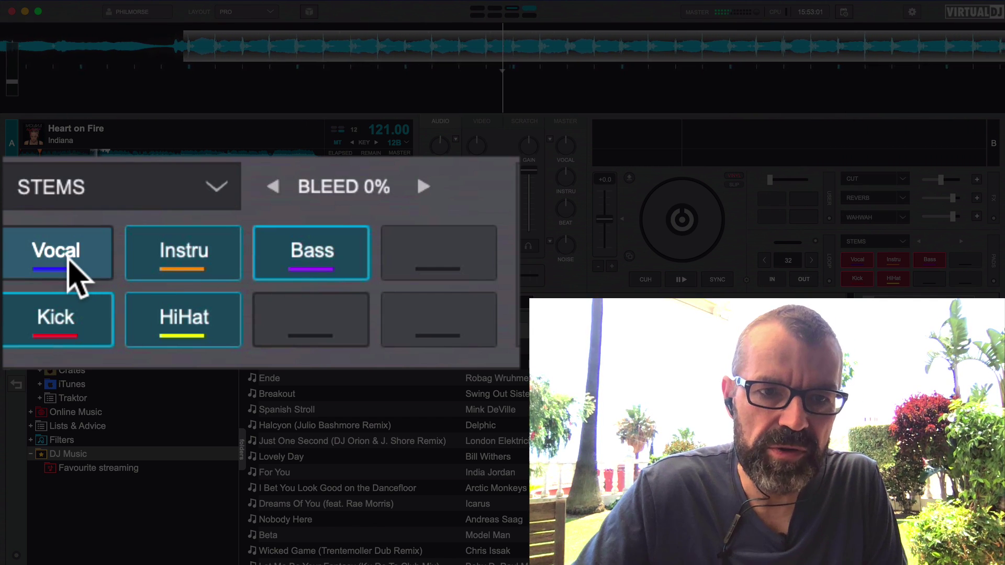
click(78, 260)
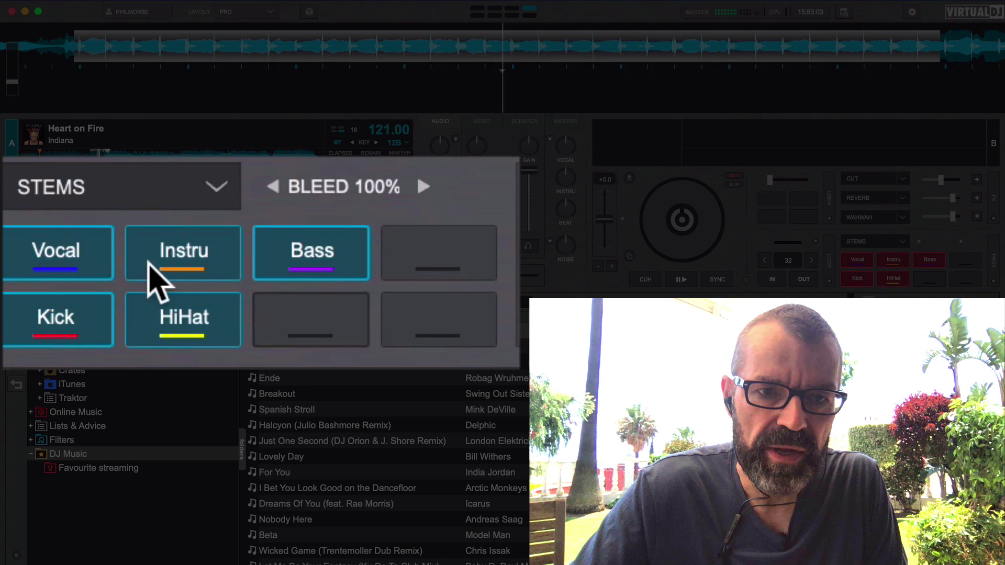
click(179, 259)
click(301, 277)
click(204, 330)
click(73, 324)
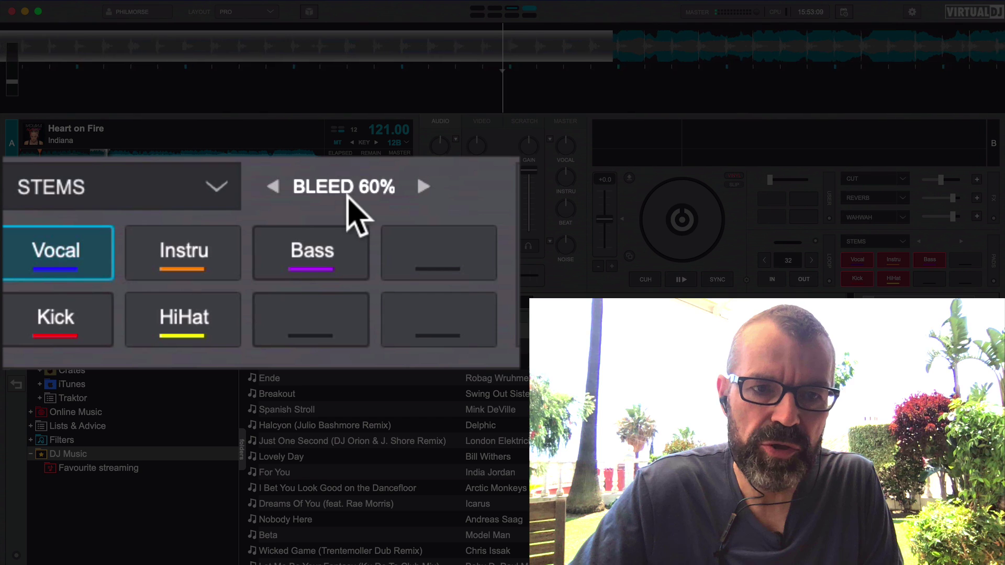
- Lower the stems bleed to 0% with only the Vocal stem active
click(275, 191)
click(276, 192)
click(276, 193)
click(276, 192)
click(276, 192)
click(276, 192)
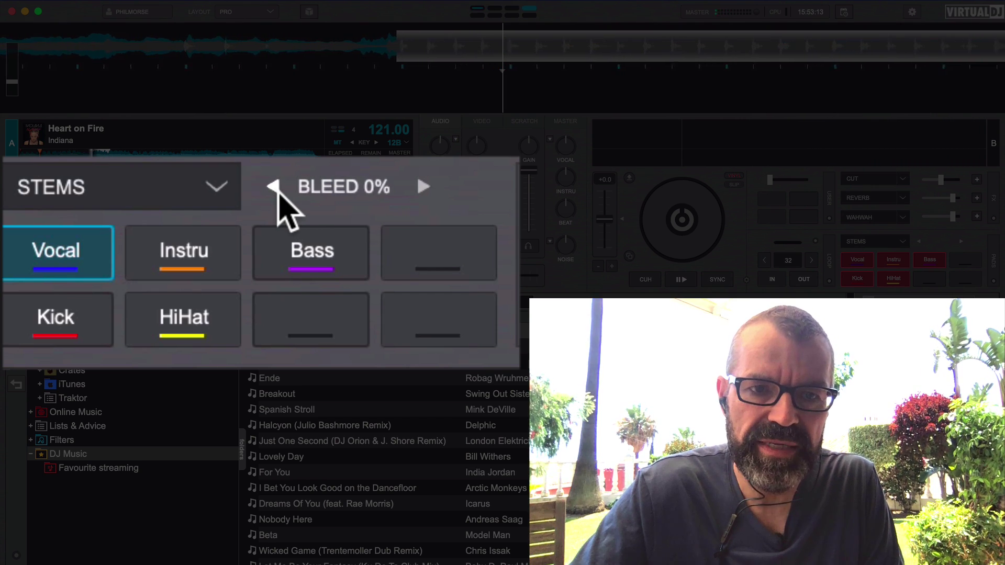
- Raise the stems bleed for the isolated Vocal gradually to 100%
click(422, 185)
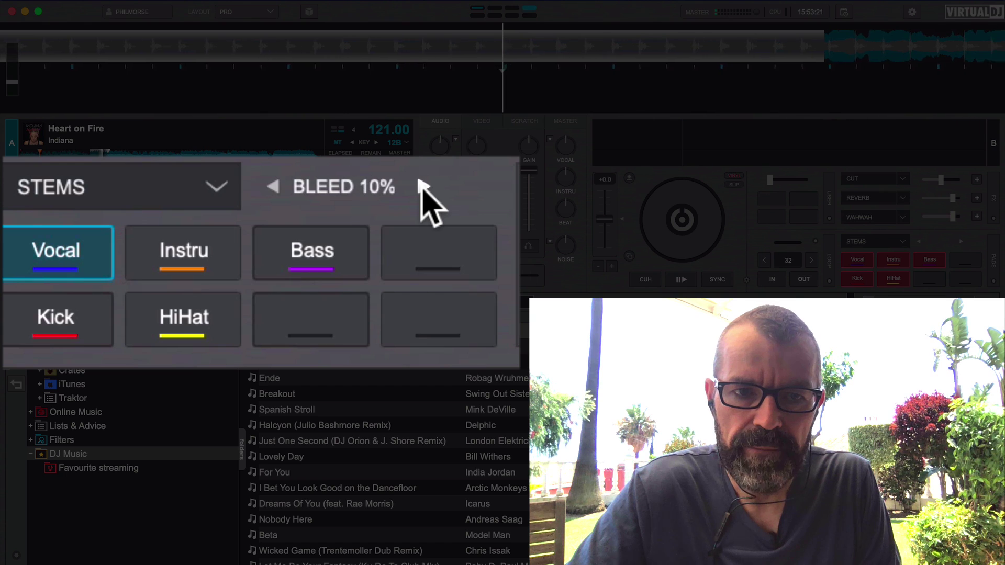
click(422, 186)
click(422, 186)
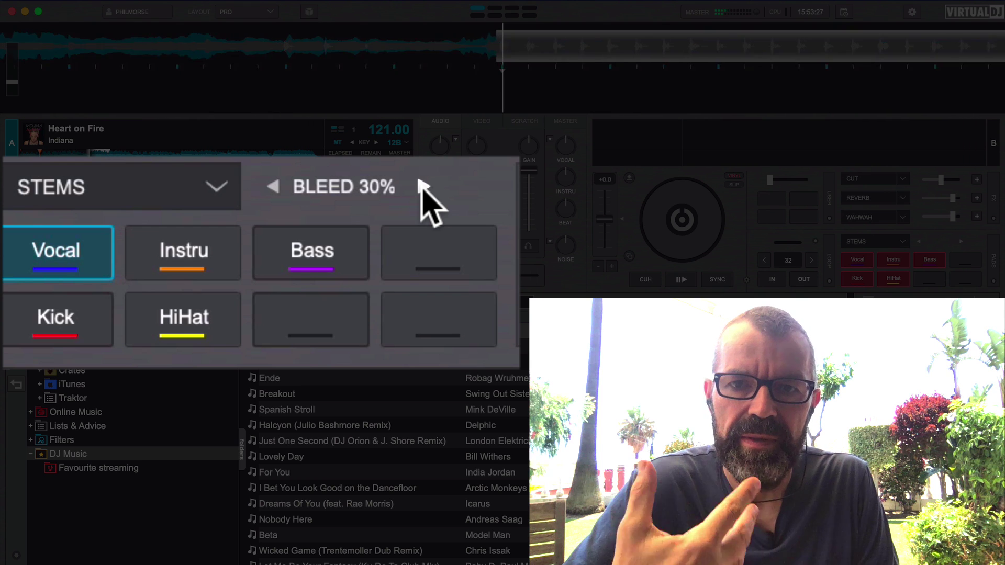
click(423, 186)
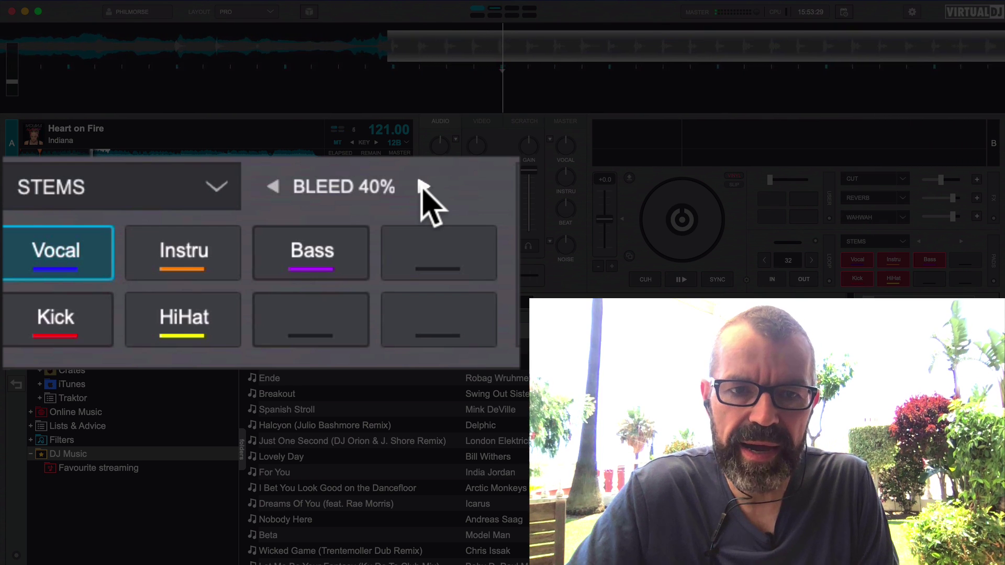
click(423, 187)
click(423, 187)
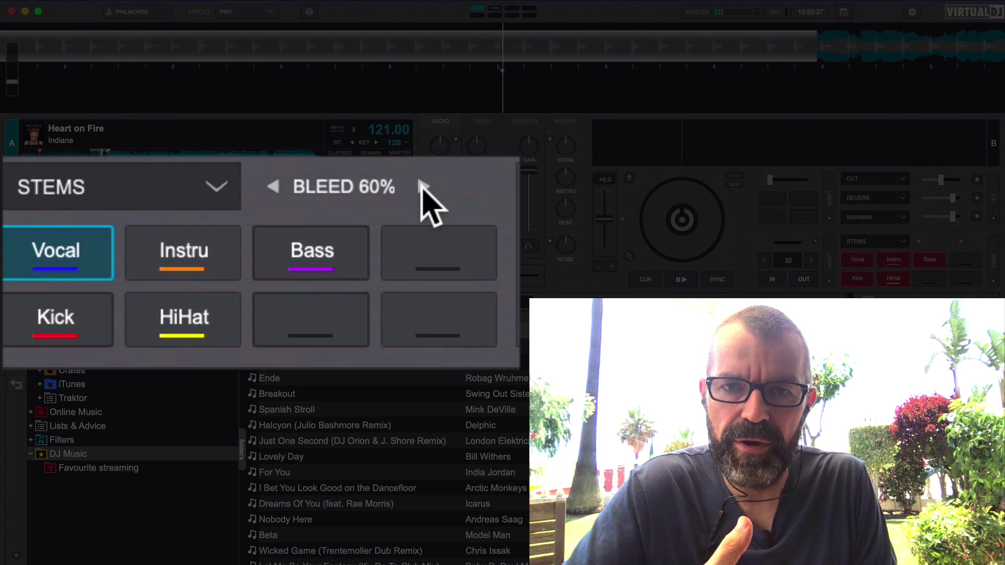
click(422, 184)
click(422, 185)
click(422, 184)
click(422, 184)
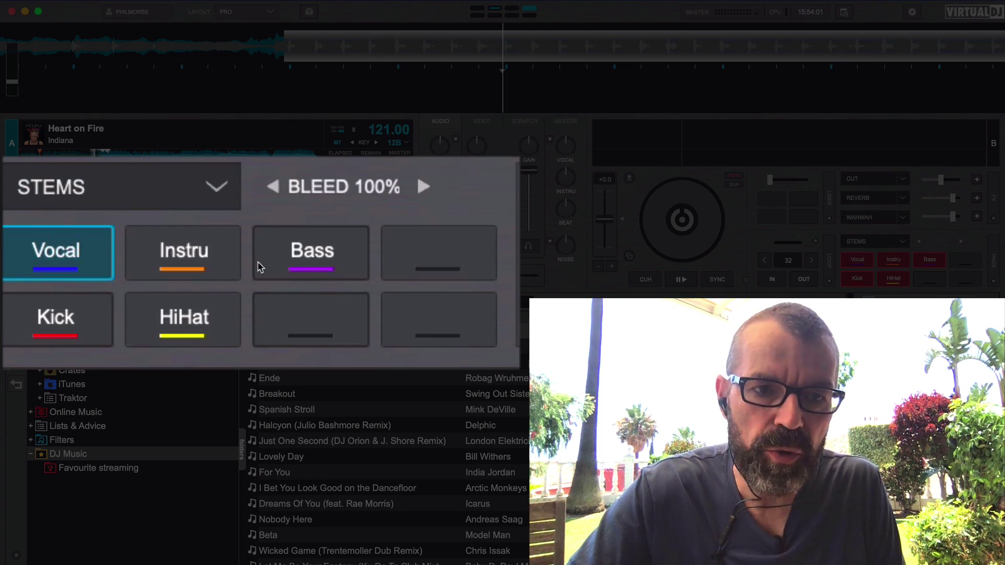
- Mute the Vocal stem and reactivate the Instru, Bass, HiHat and Kick stems
click(232, 252)
click(61, 250)
click(292, 251)
click(191, 319)
click(78, 315)
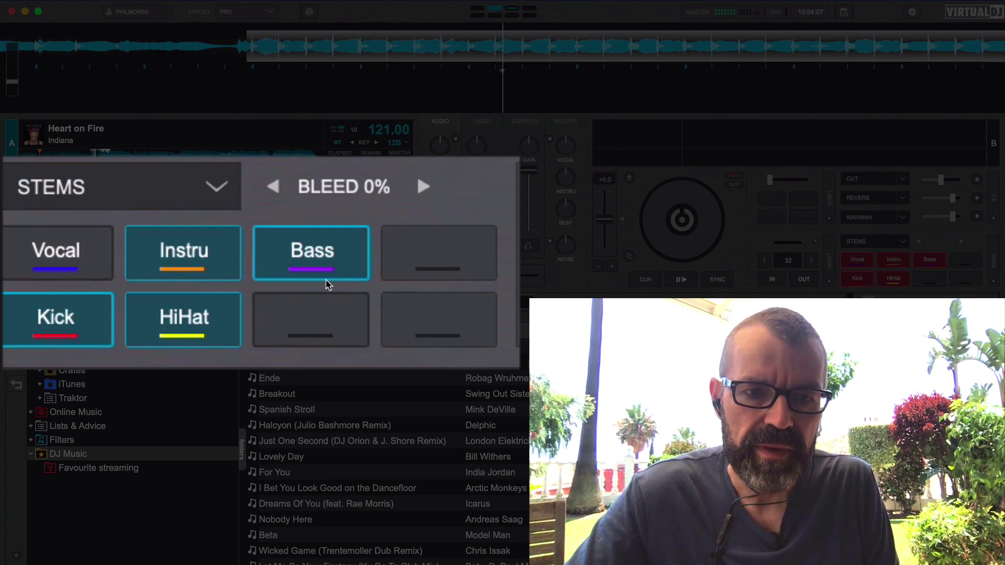
- Toggle the Instru stem off and back on, and isolate it by muting Bass, HiHat and Kick
click(198, 253)
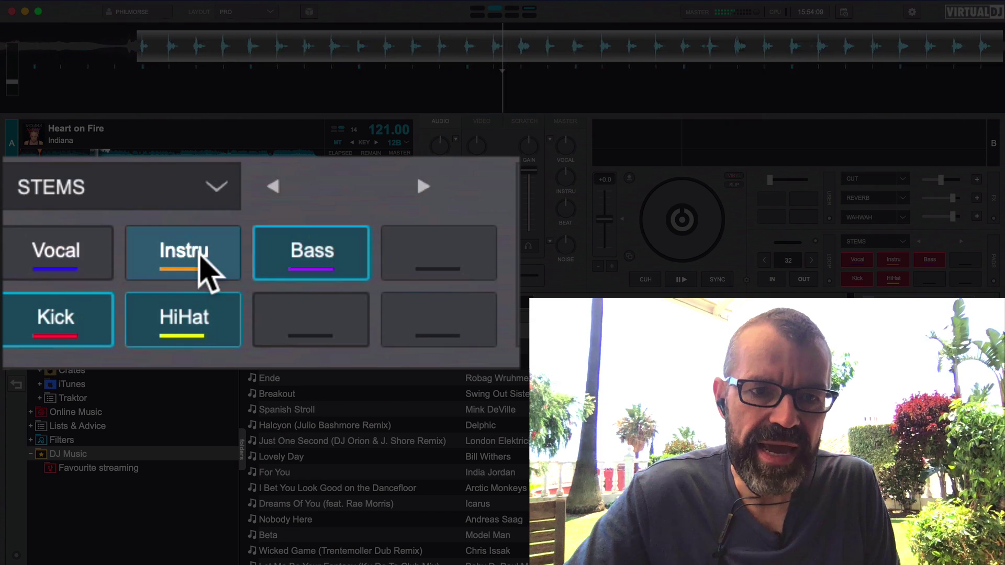
click(218, 243)
click(310, 243)
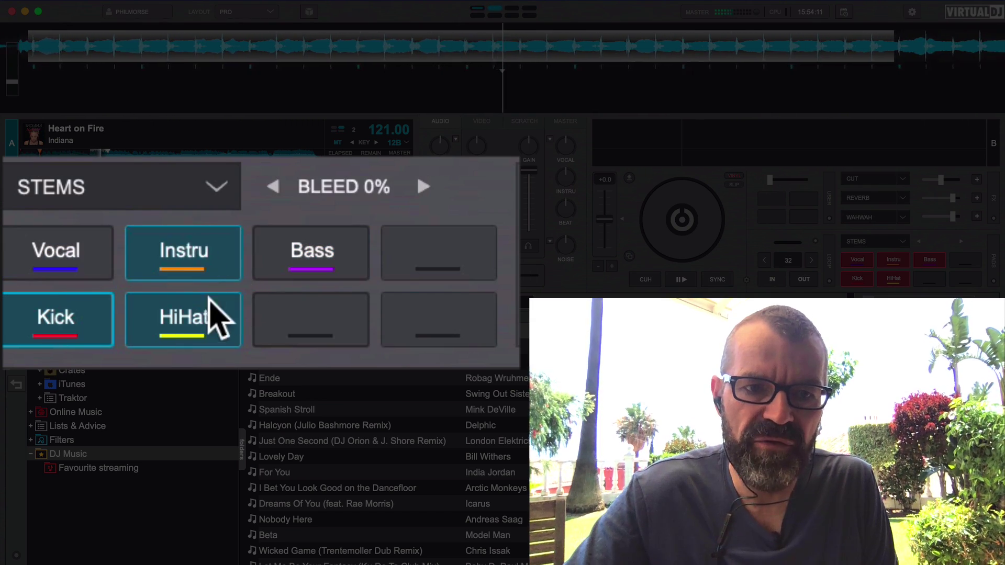
click(132, 320)
click(99, 317)
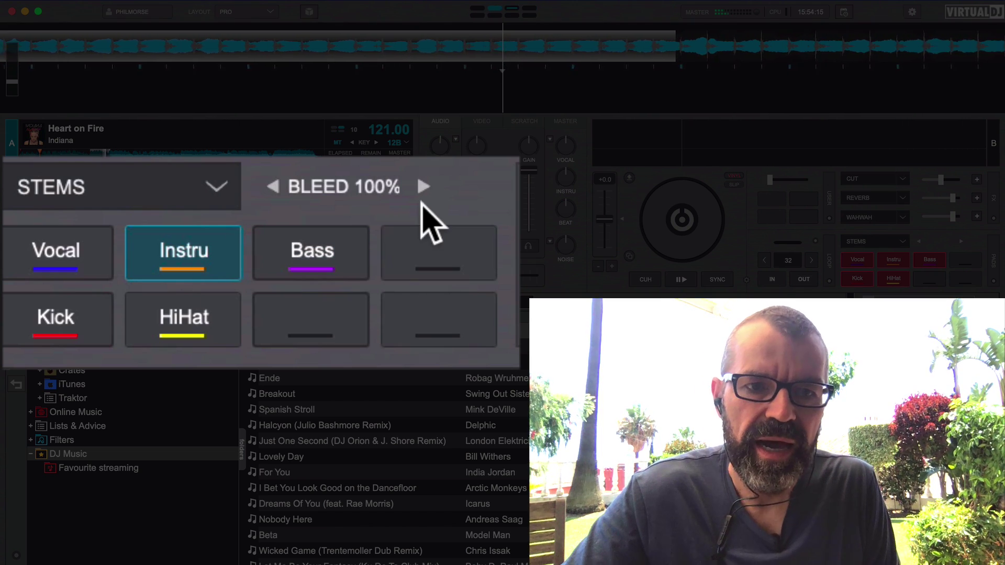
- Lower the stems bleed to 0% with only the Instru stem active
click(283, 190)
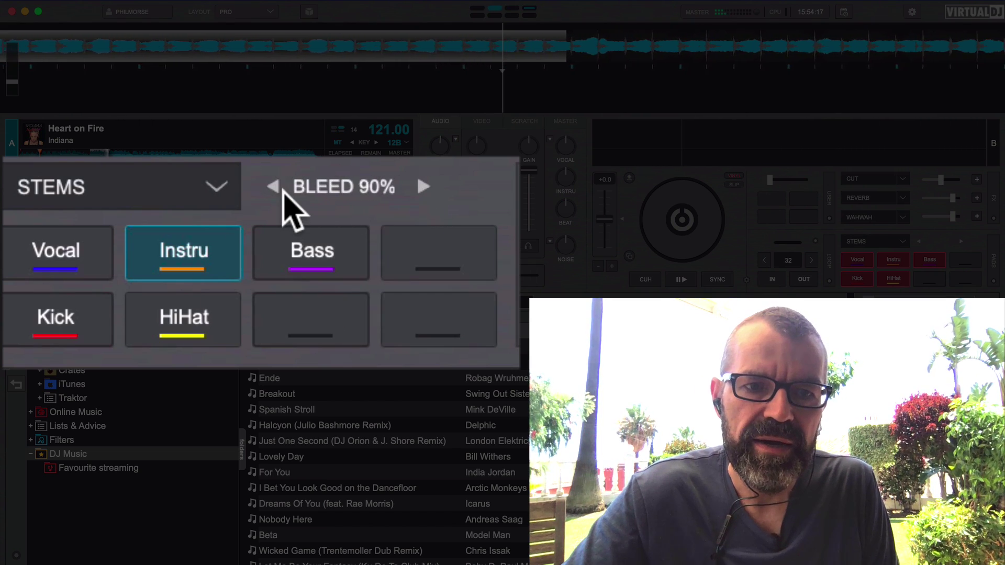
triple_click(283, 190)
triple_click(283, 190)
triple_click(283, 191)
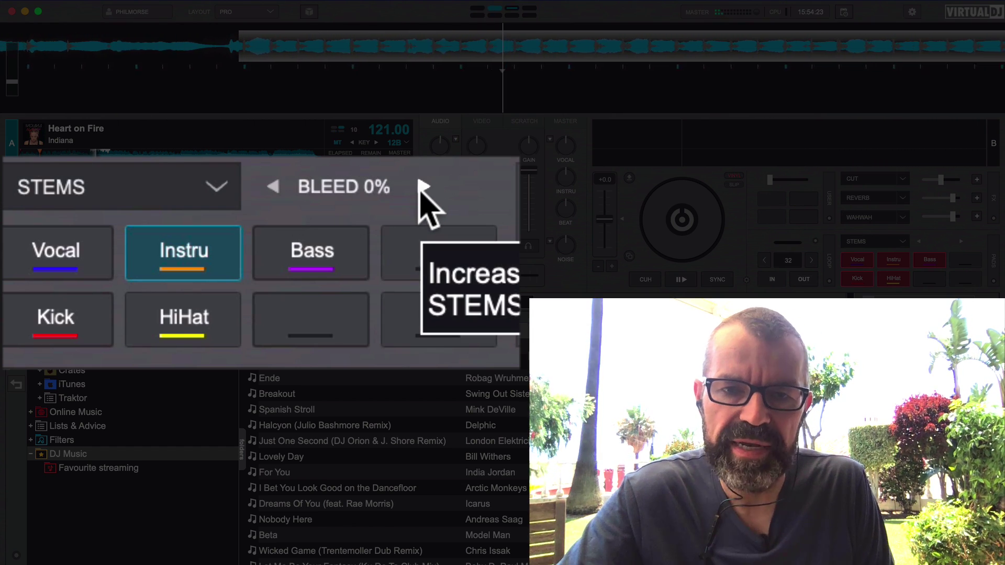
- Raise the stems bleed for the isolated Instru gradually to 100%
triple_click(421, 186)
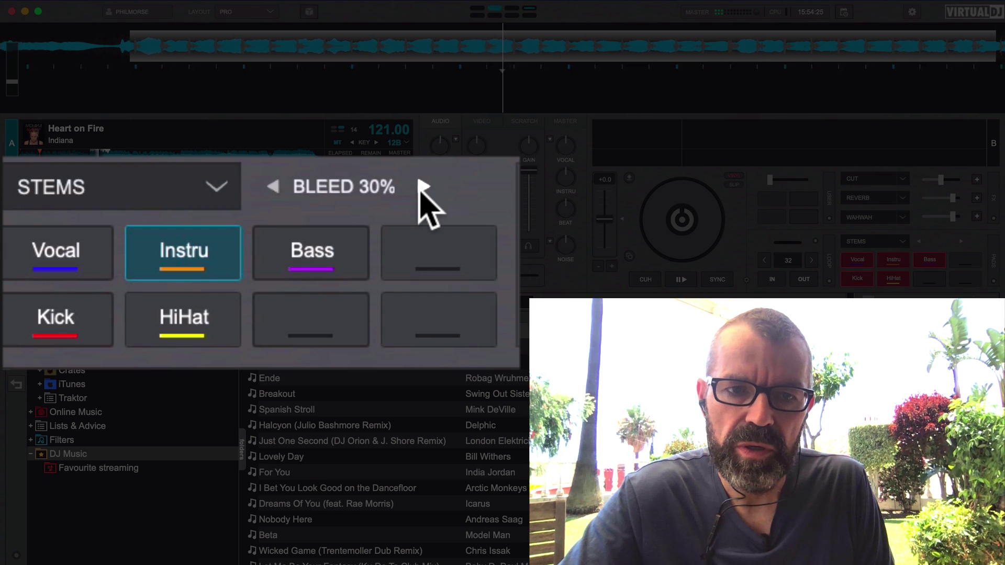
double_click(421, 186)
double_click(422, 186)
triple_click(422, 186)
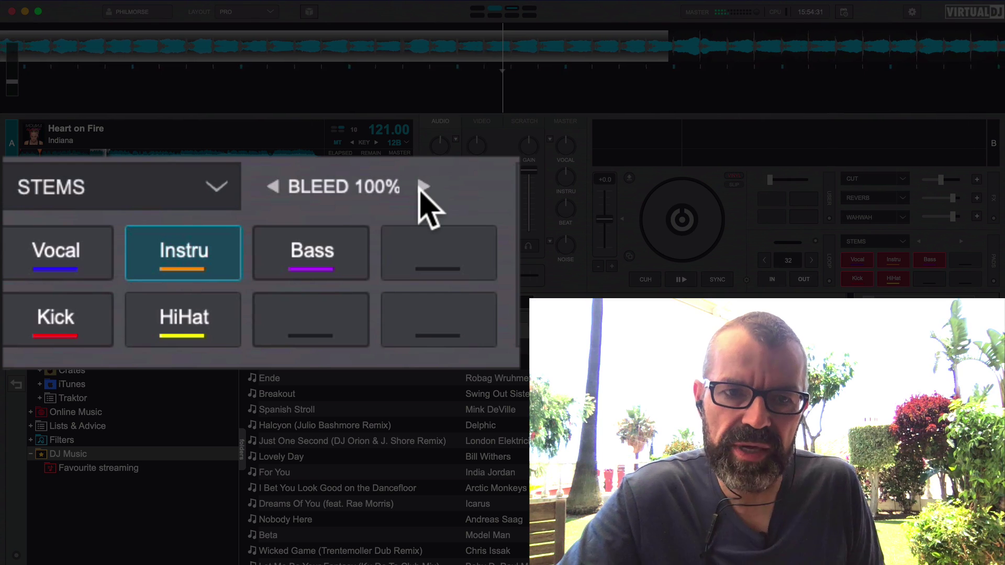
- Reactivate the Bass, HiHat and Kick stems alongside Instru, keeping Vocal muted
click(293, 246)
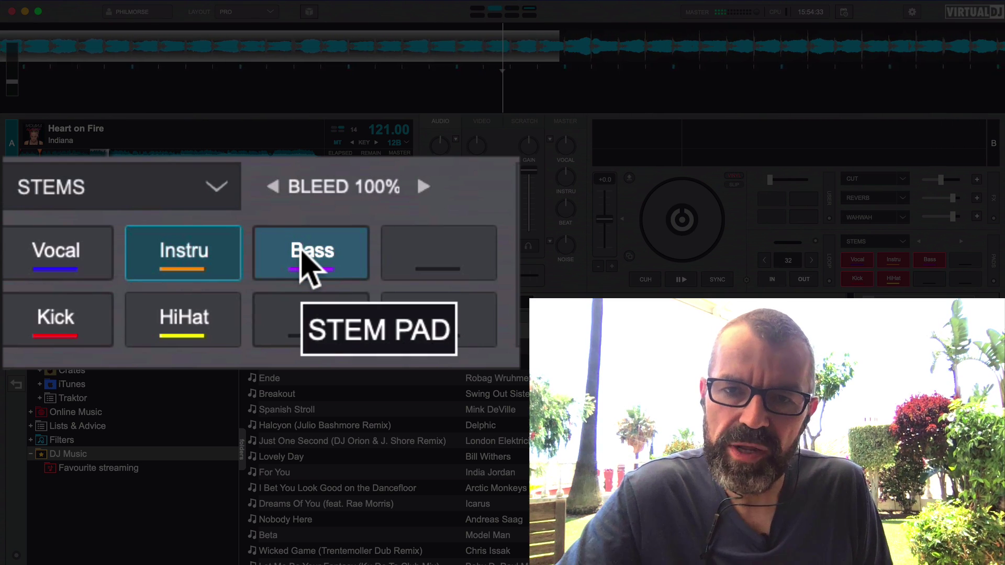
click(192, 323)
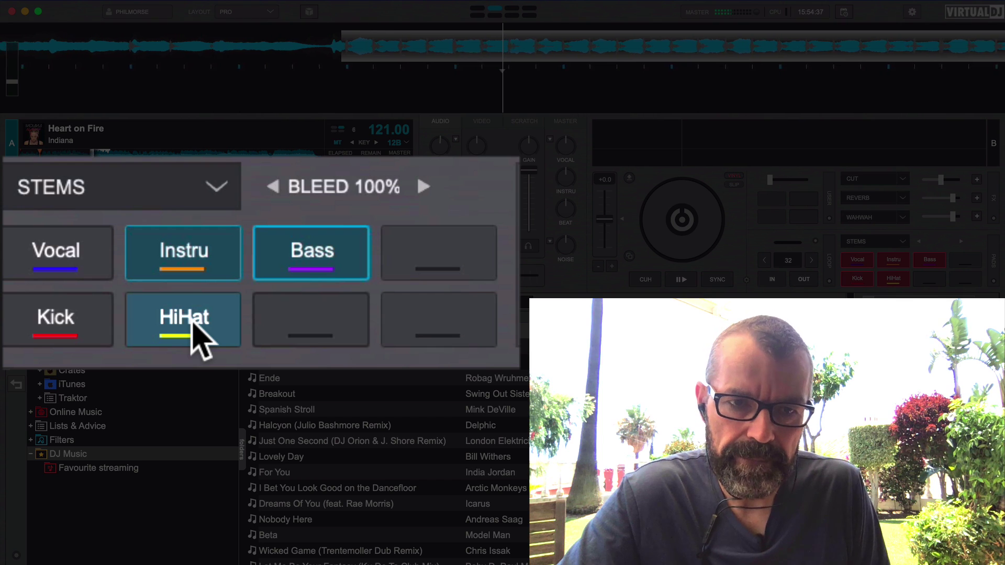
click(194, 325)
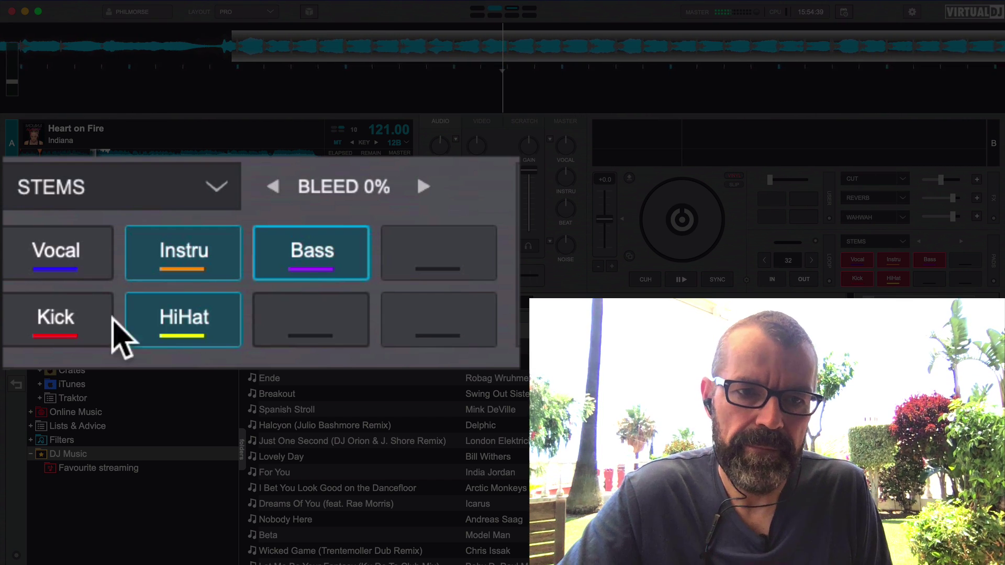
click(30, 317)
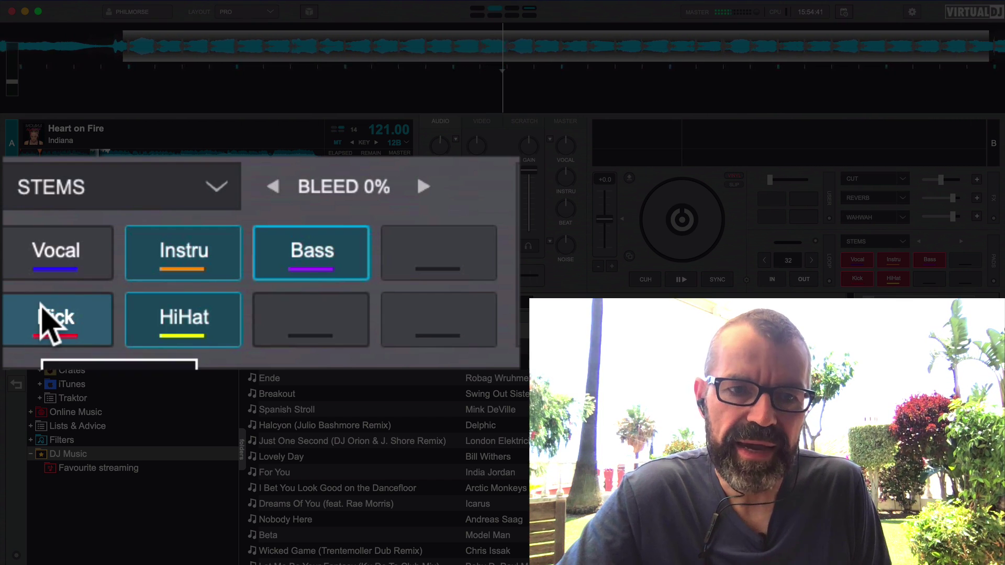
click(42, 309)
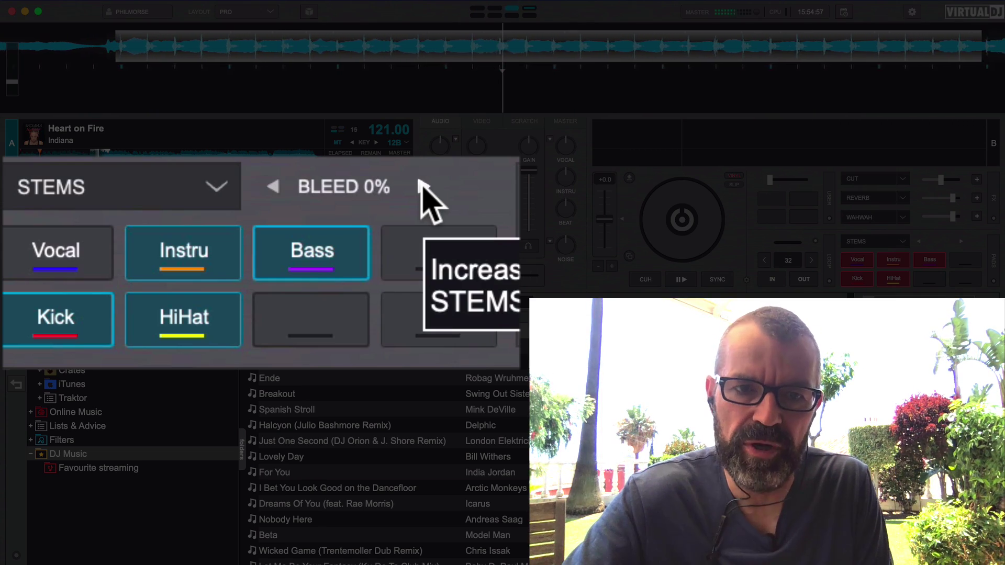
- Raise the stems bleed gradually to 100% with only the Vocal stem muted
click(420, 182)
click(420, 182)
click(420, 181)
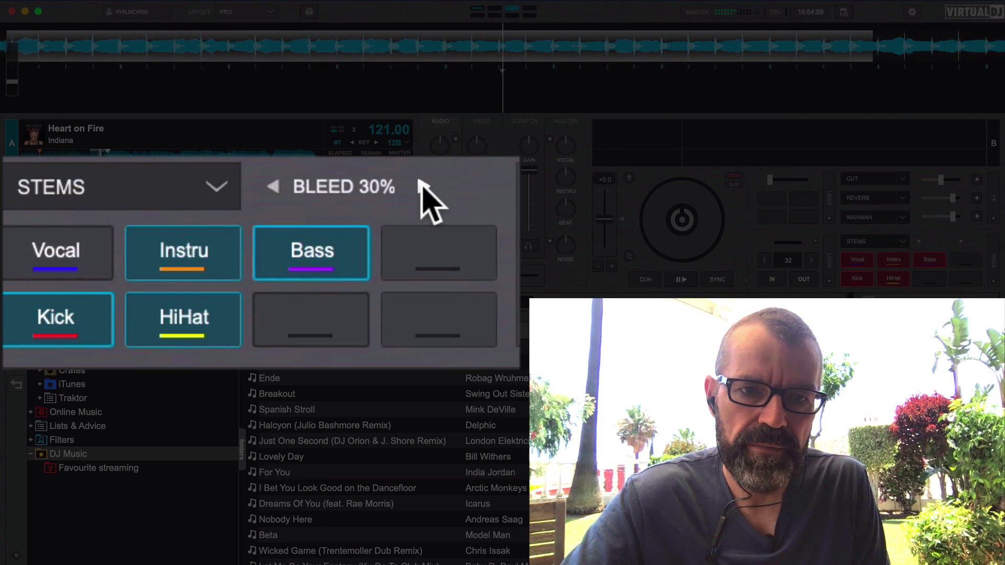
click(420, 182)
click(421, 183)
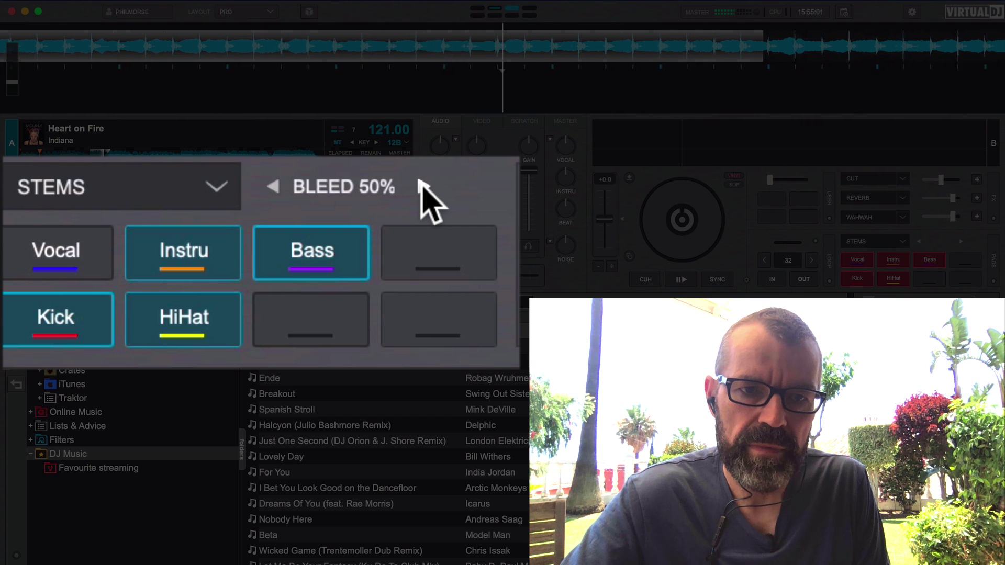
click(422, 183)
click(422, 183)
click(421, 183)
click(421, 183)
click(422, 184)
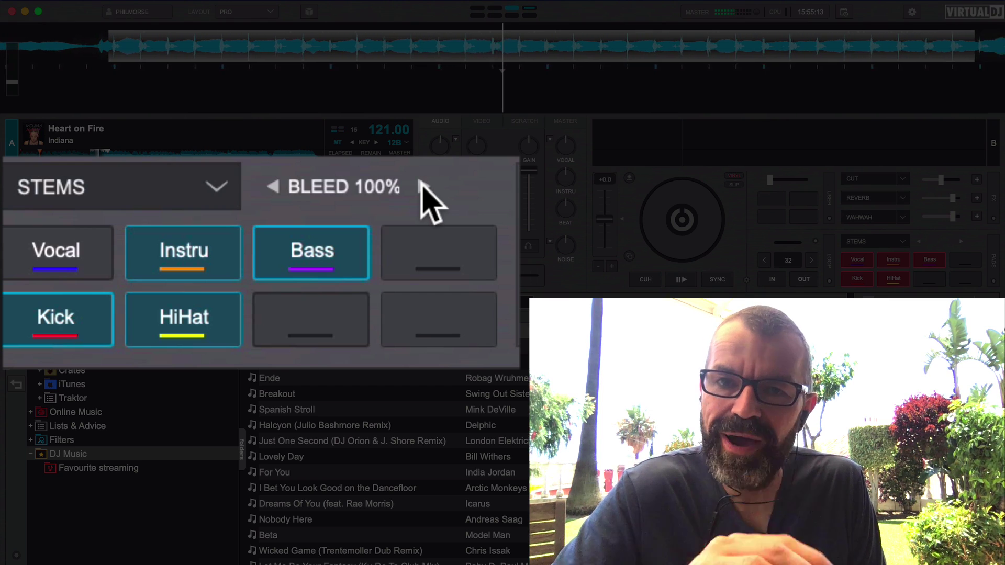
- Lower the stems bleed to 60% and raise it back to 80% for the vocal-free mix
click(272, 187)
click(272, 187)
click(271, 187)
click(272, 186)
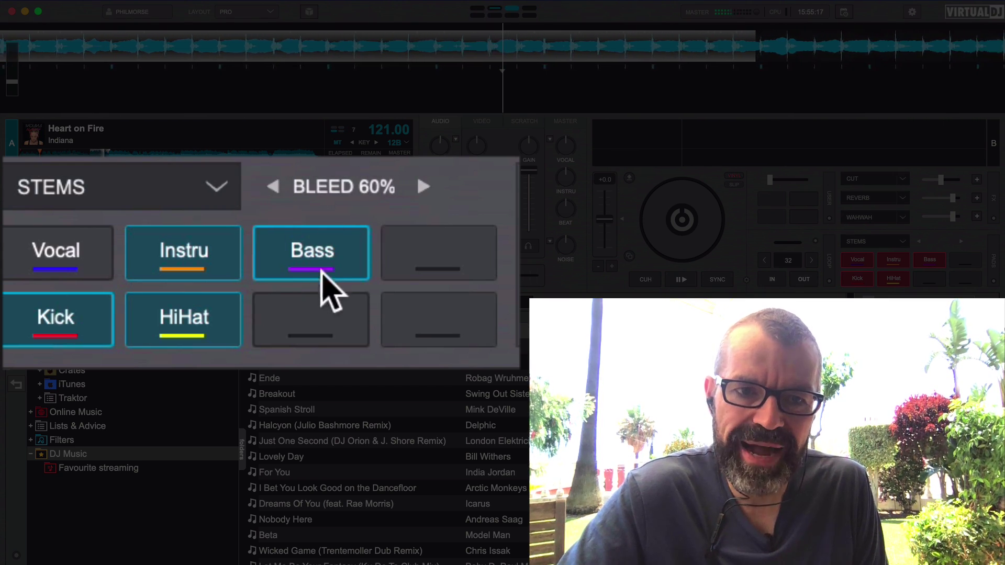
click(424, 187)
click(423, 187)
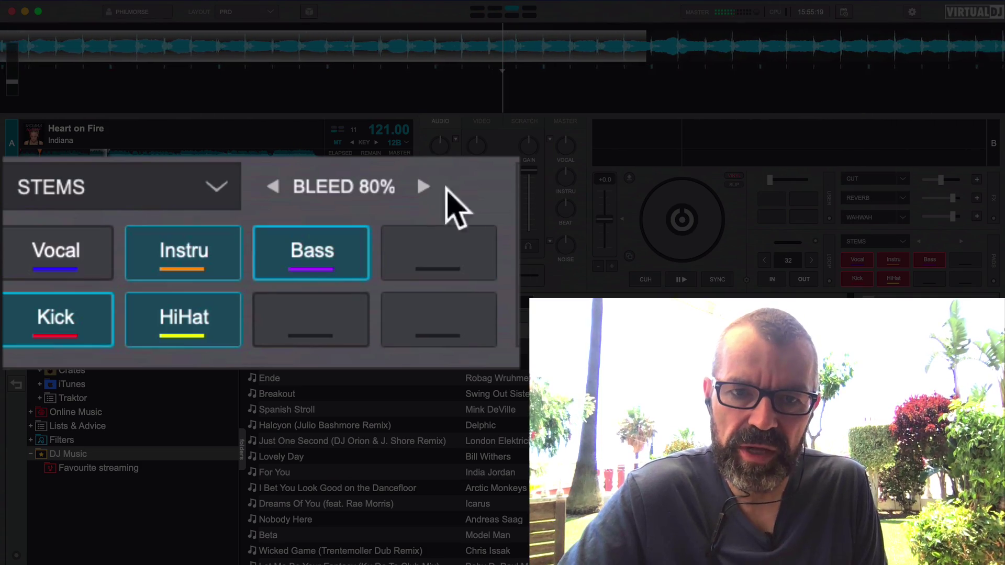